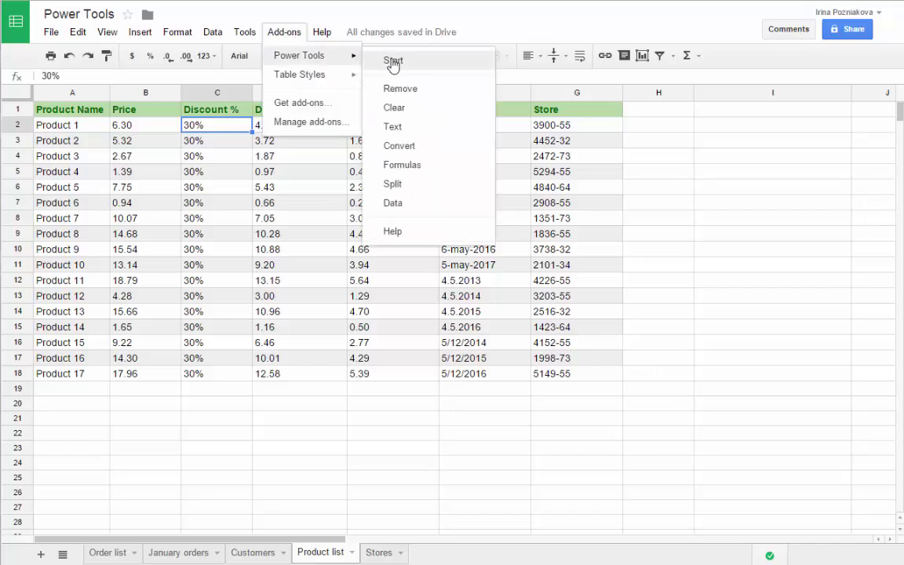
Step: Launch the Power Tools add-on so its sidebar opens beside the Product list
left_click(393, 63)
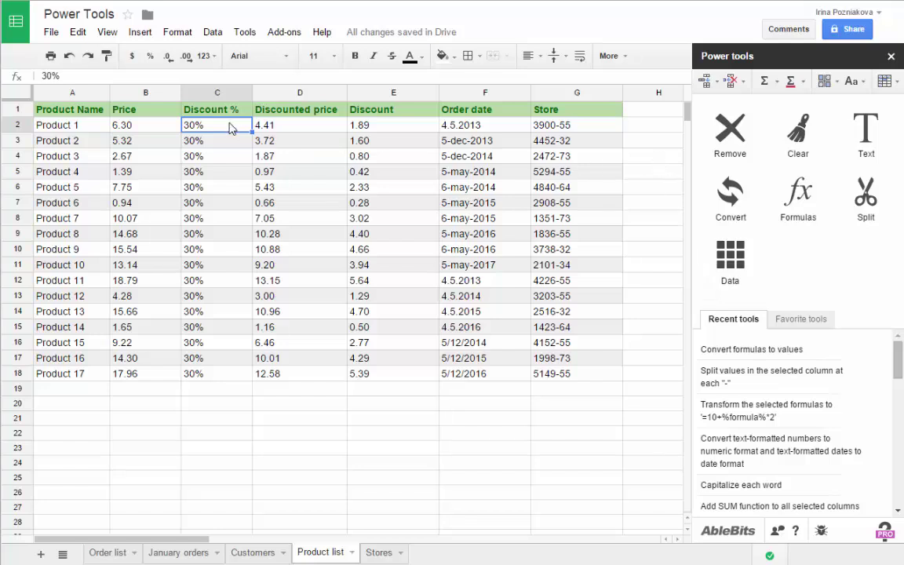
Step: Delete the blank Discount % cells C2:C3, shifting the 30% values below them up
left_click_drag(211, 124, 232, 146)
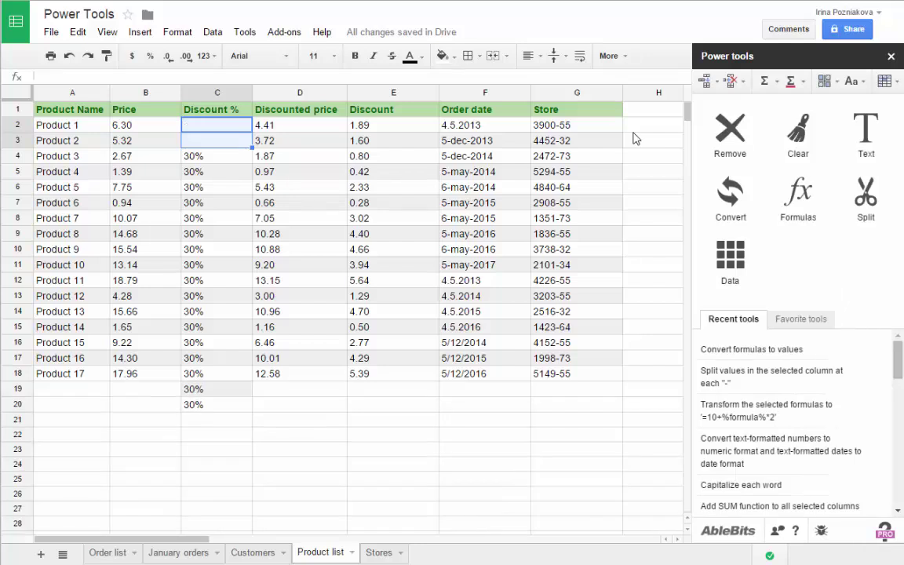
left_click(708, 81)
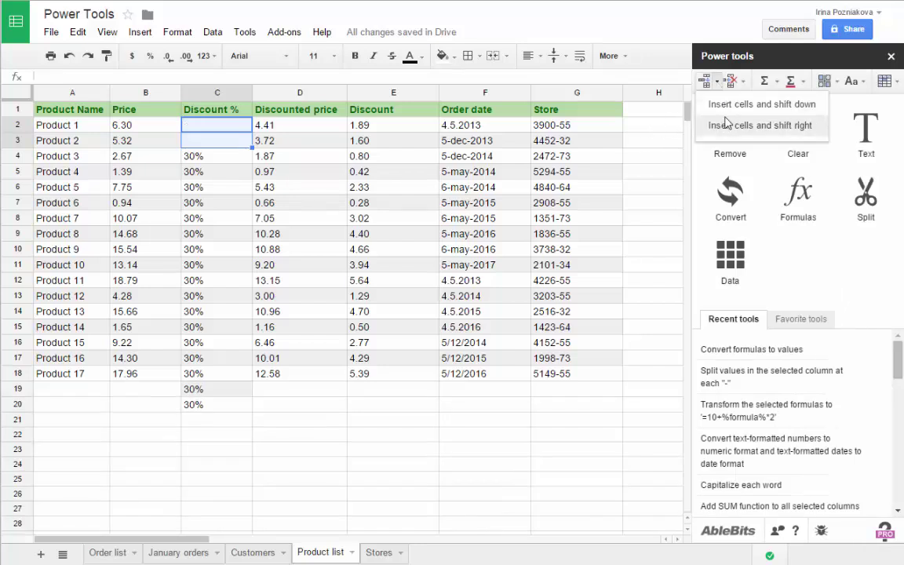
left_click(737, 82)
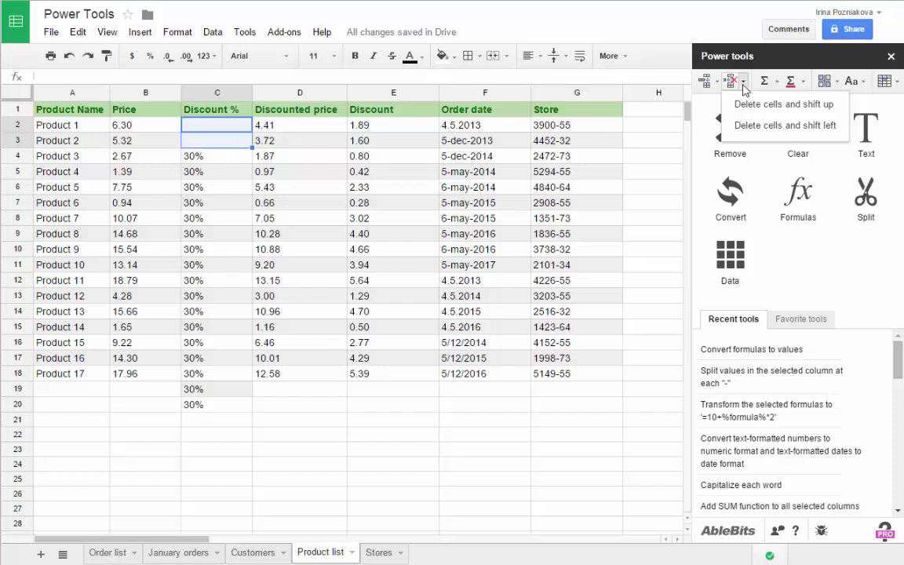
left_click(754, 104)
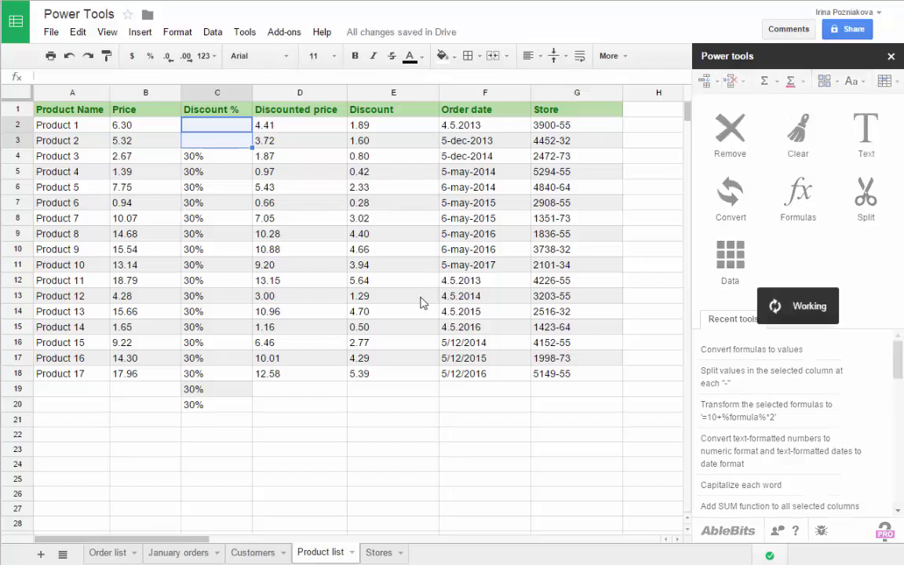
left_click_drag(302, 389, 367, 389)
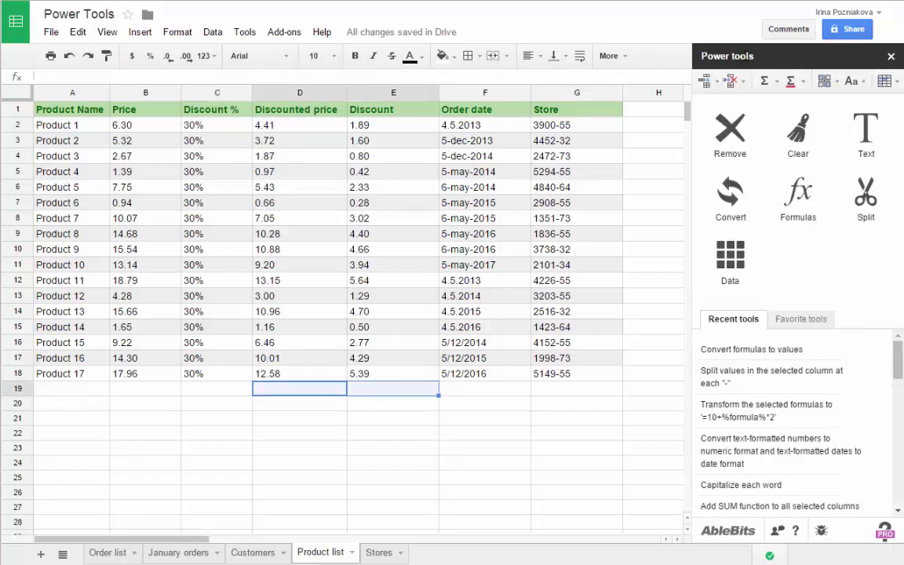
Step: Total Discounted price and Discount in row 19, then swap Product 2 and 3 rows with formatting
left_click(765, 81)
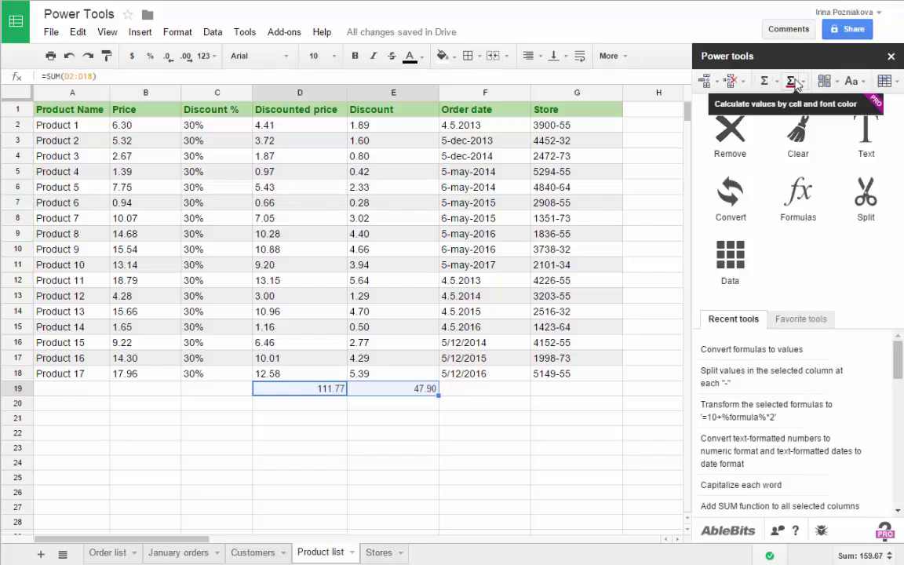
left_click_drag(138, 132, 151, 155)
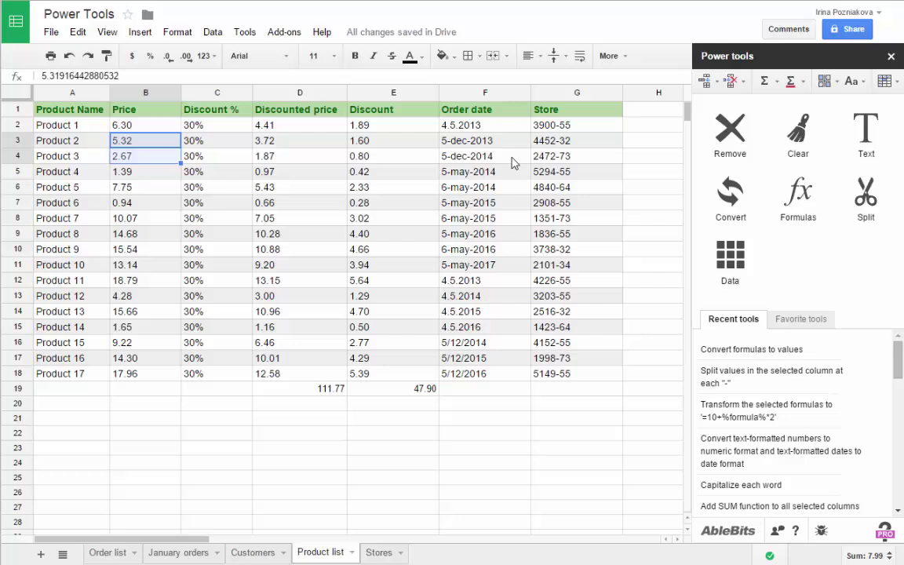
left_click(837, 82)
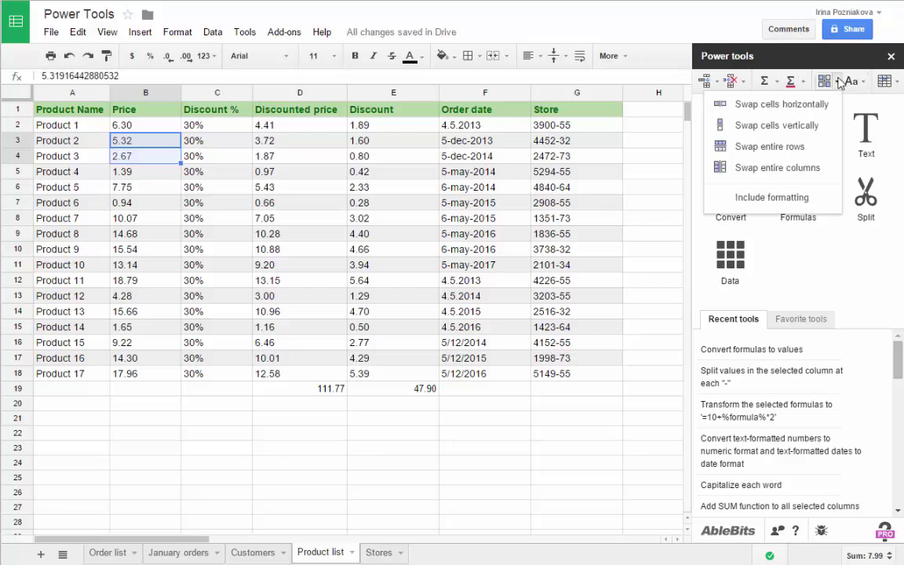
left_click(814, 198)
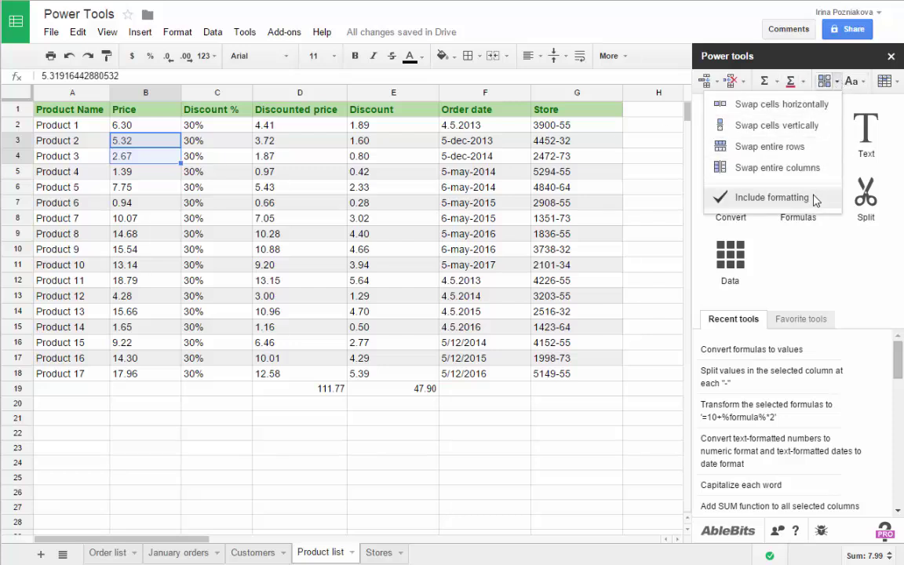
left_click(808, 148)
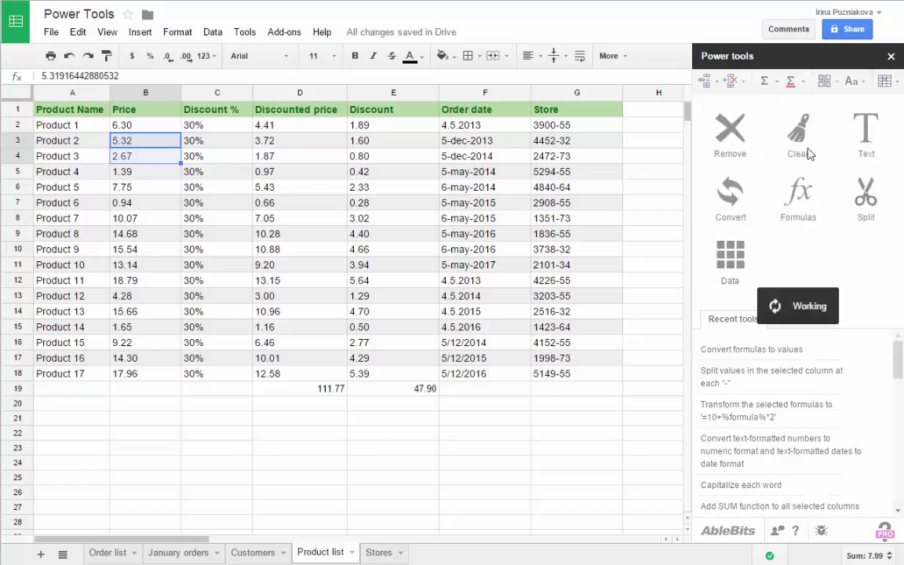
Step: Freeze the top rows and first column, then remove the freeze
left_click(864, 81)
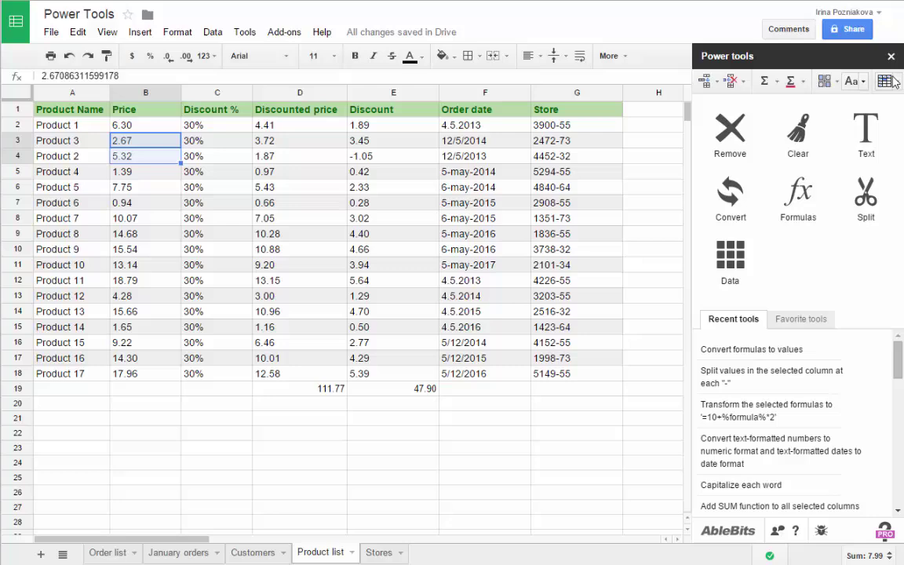
left_click(886, 82)
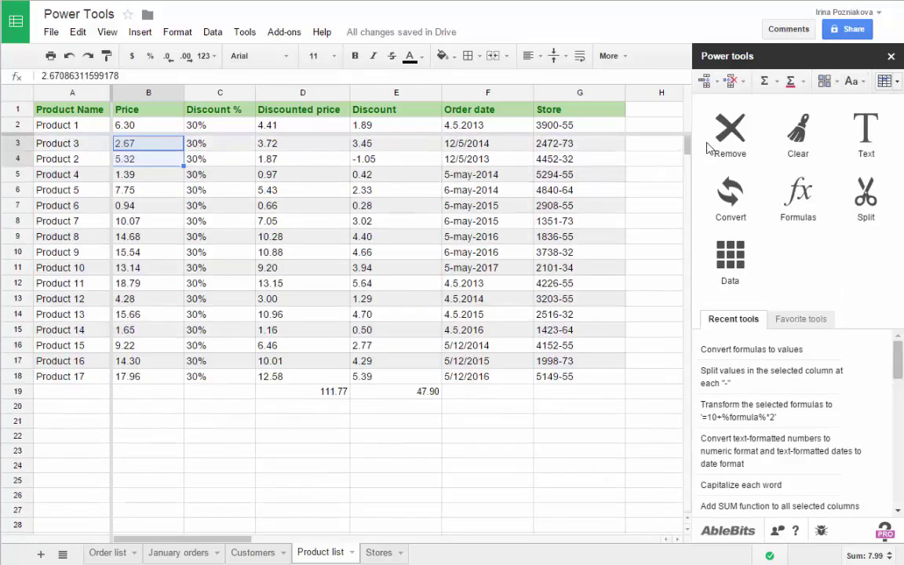
left_click(885, 81)
Step: Unfreeze all rows and columns, then view the Remove spaces and delimiters options
left_click(839, 125)
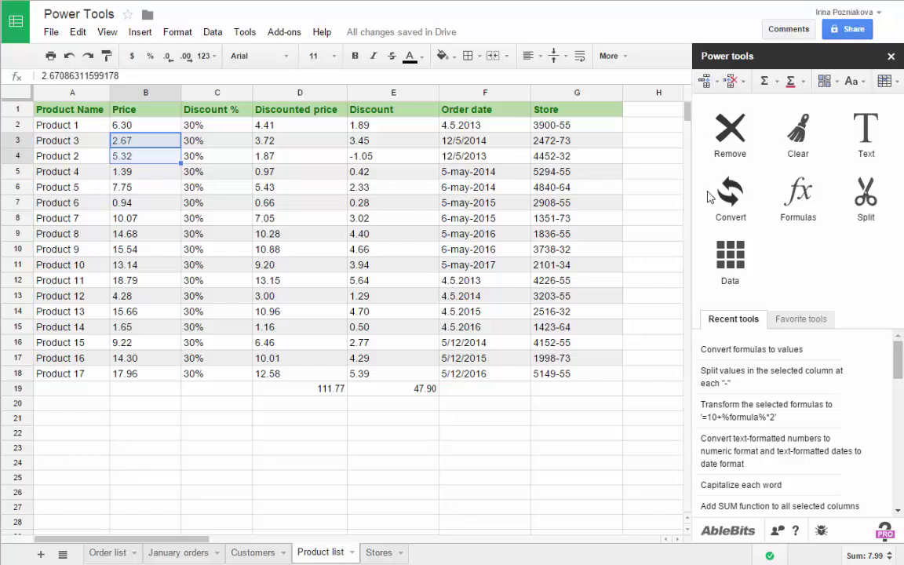
left_click(734, 139)
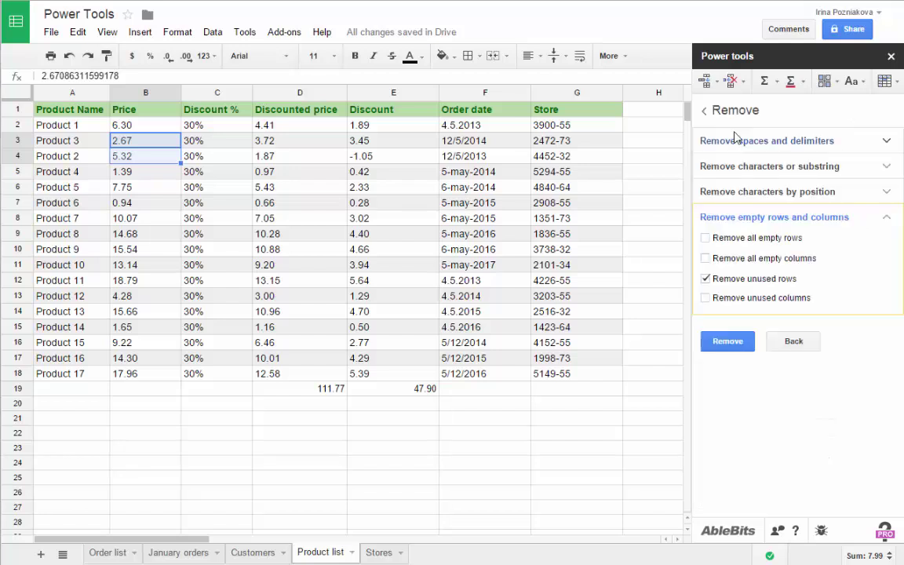
left_click(872, 142)
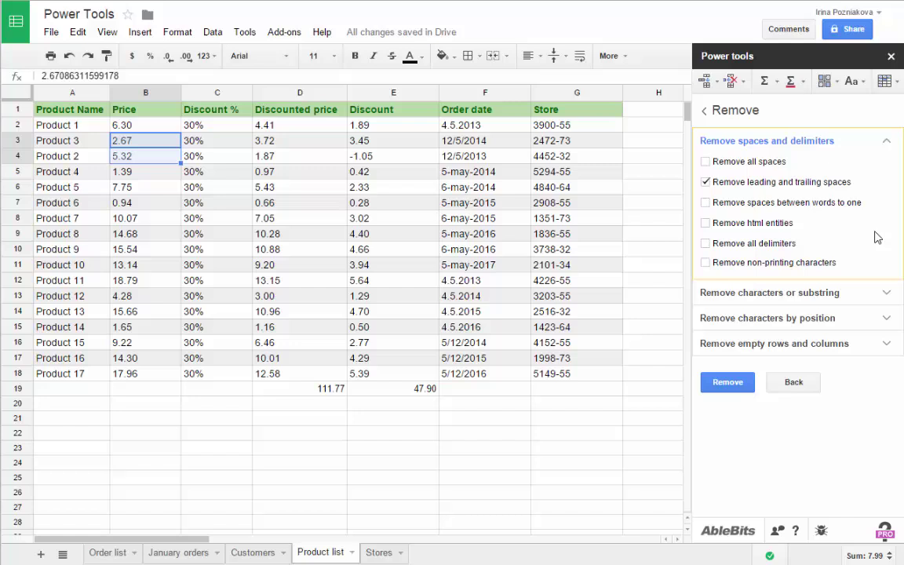
Step: Browse the remove-substrings and remove-by-position options, then show the Clear tools
left_click(870, 293)
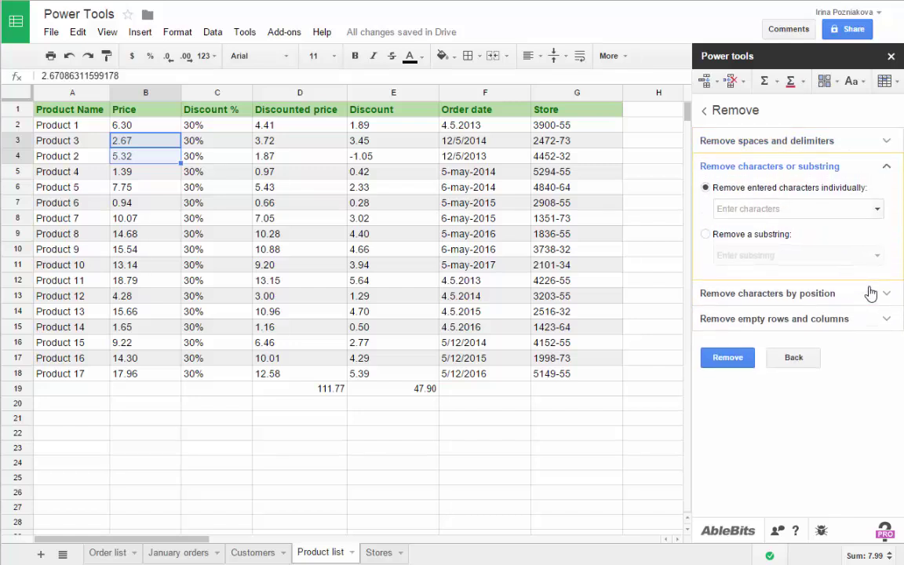
left_click(870, 295)
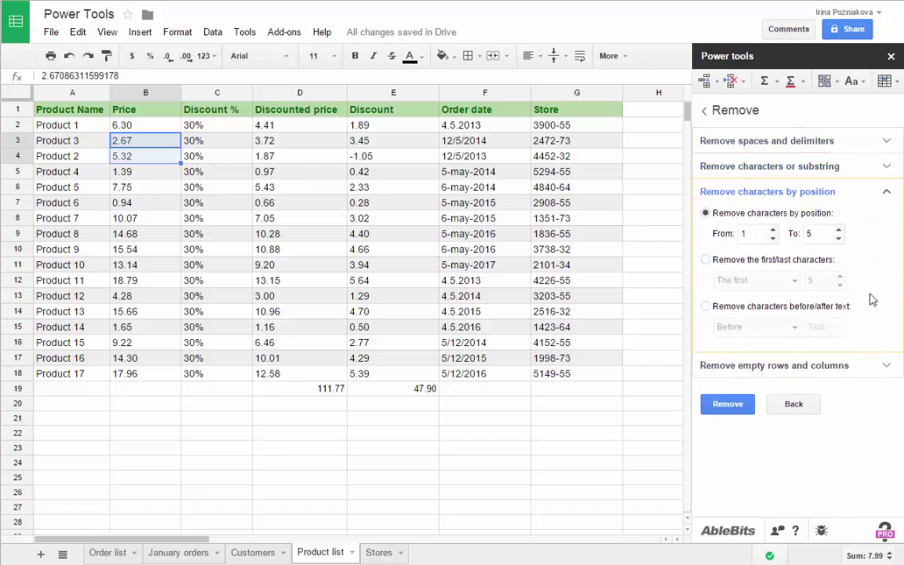
left_click(710, 113)
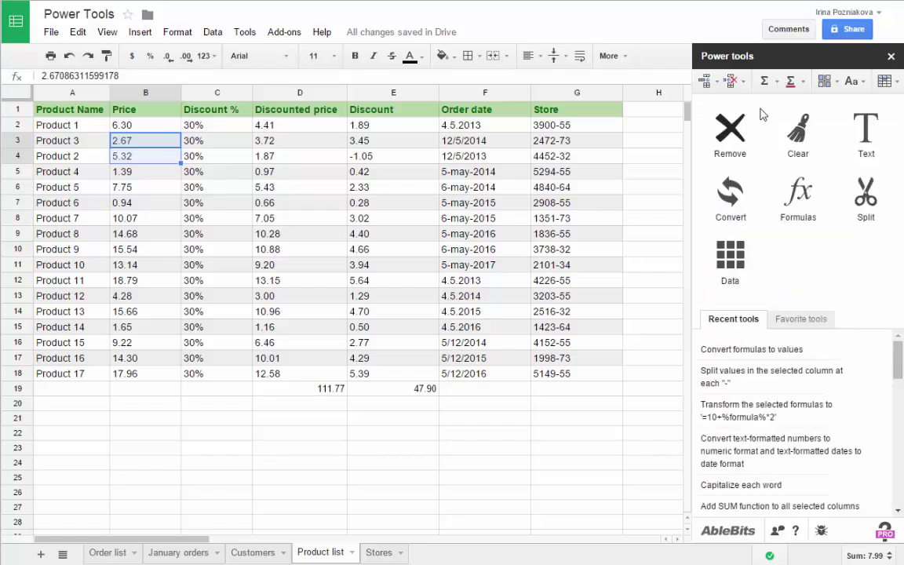
left_click(797, 131)
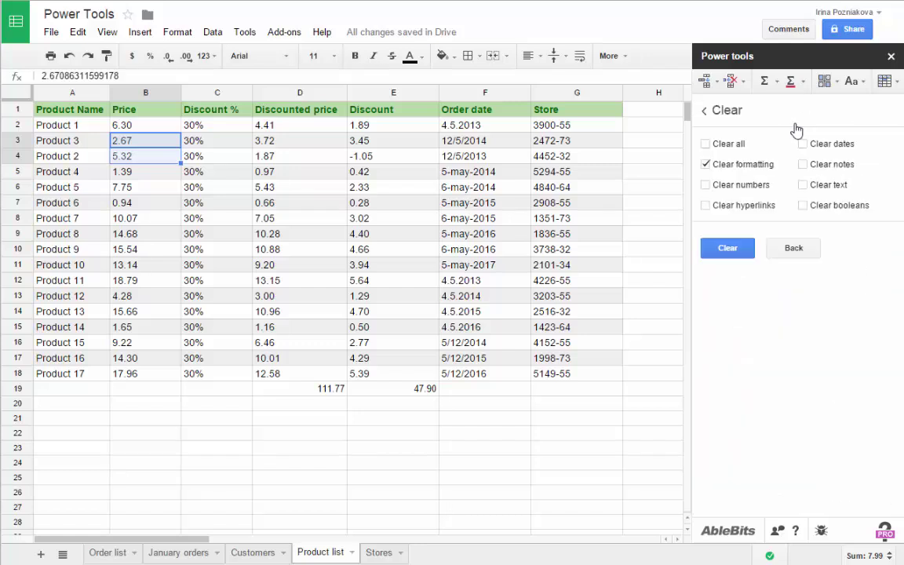
left_click(743, 111)
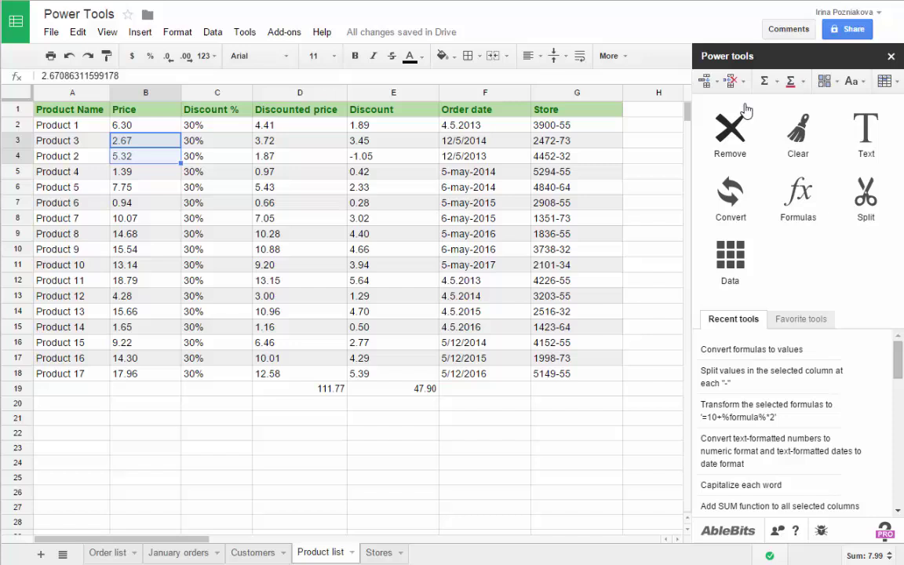
left_click(878, 127)
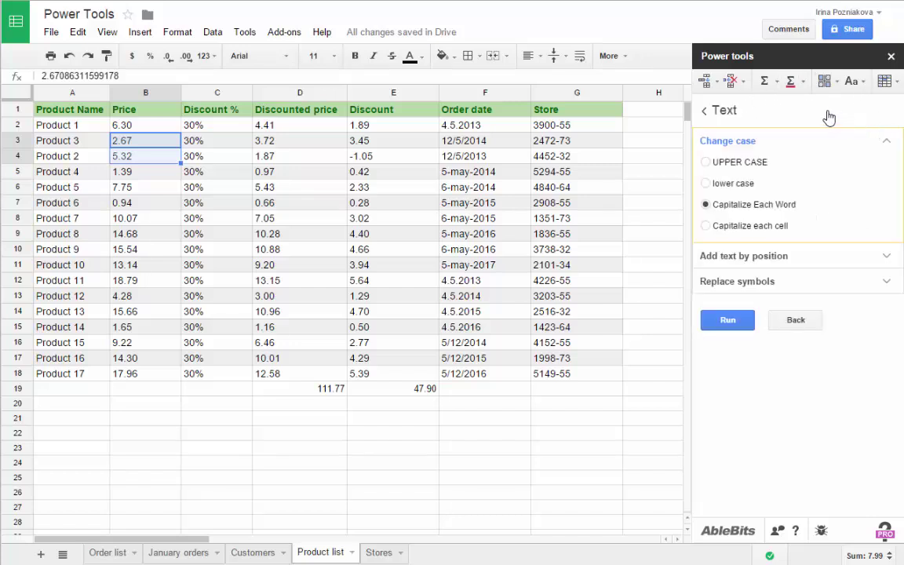
left_click(832, 258)
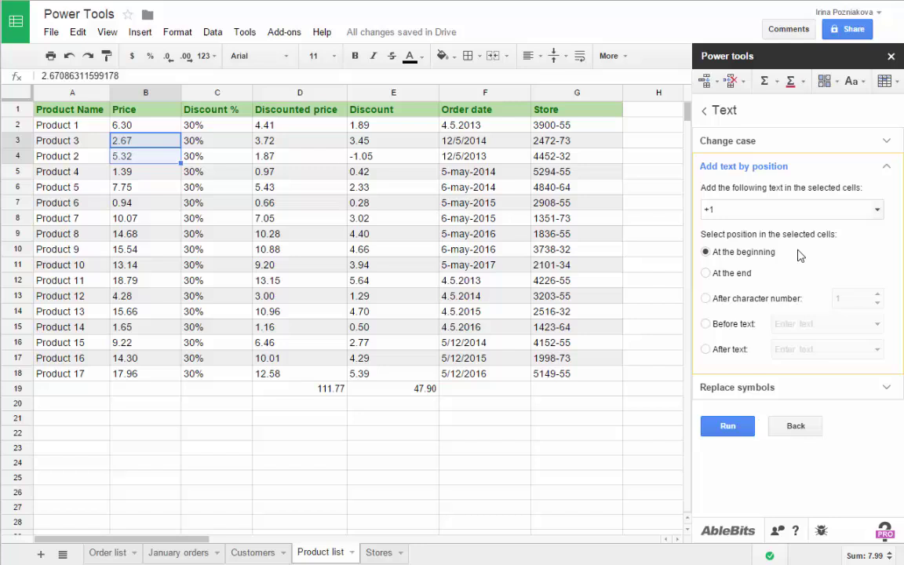
left_click(791, 385)
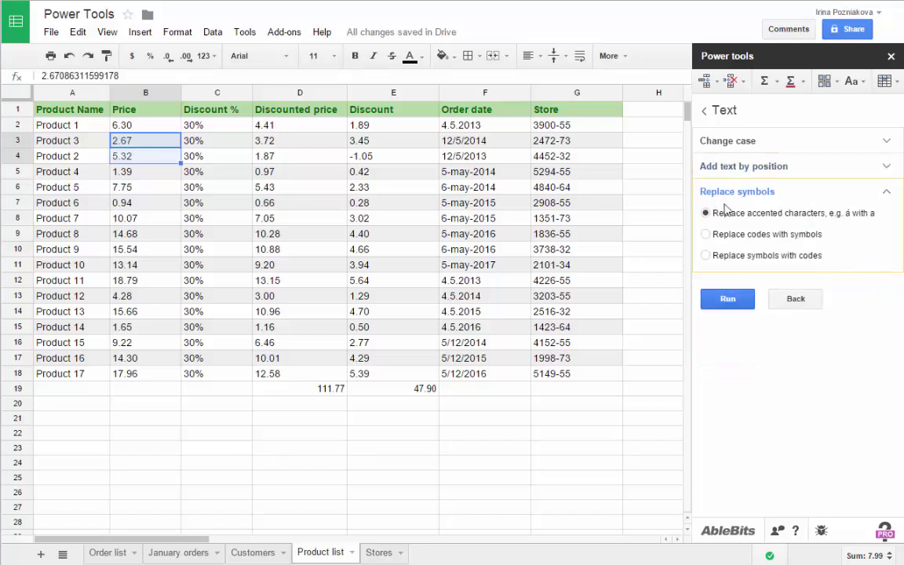
left_click(705, 111)
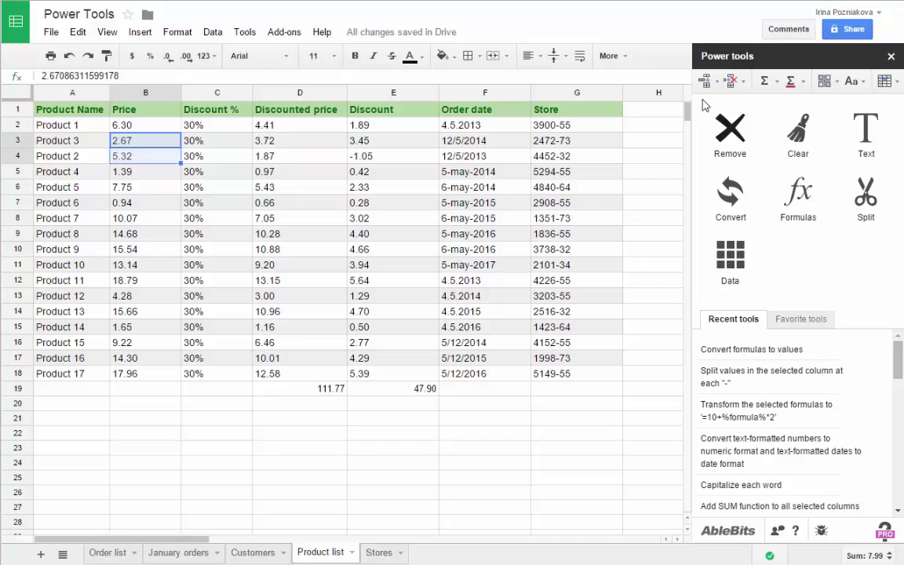
Step: Convert the Order date text in F2:F18 to real dates with number sign and export options off
left_click(729, 194)
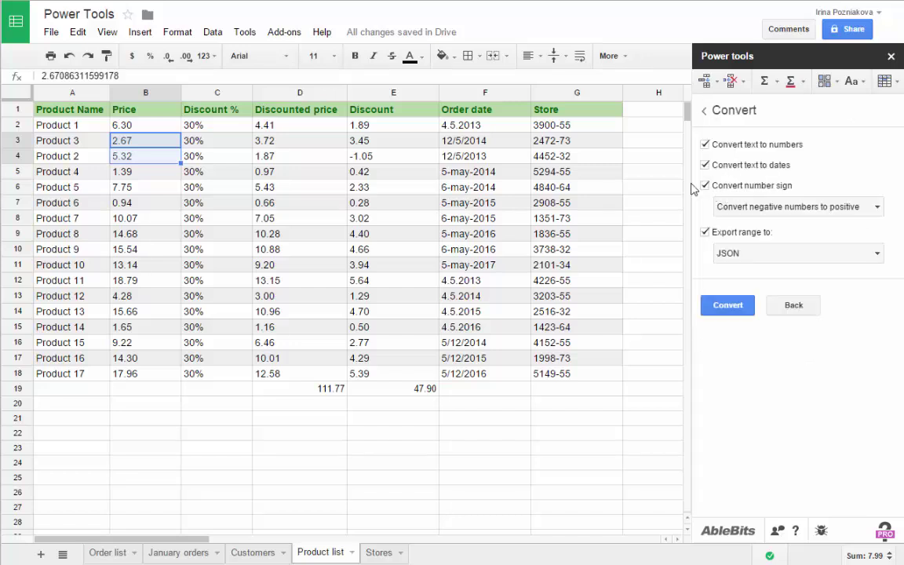
left_click_drag(493, 127, 495, 370)
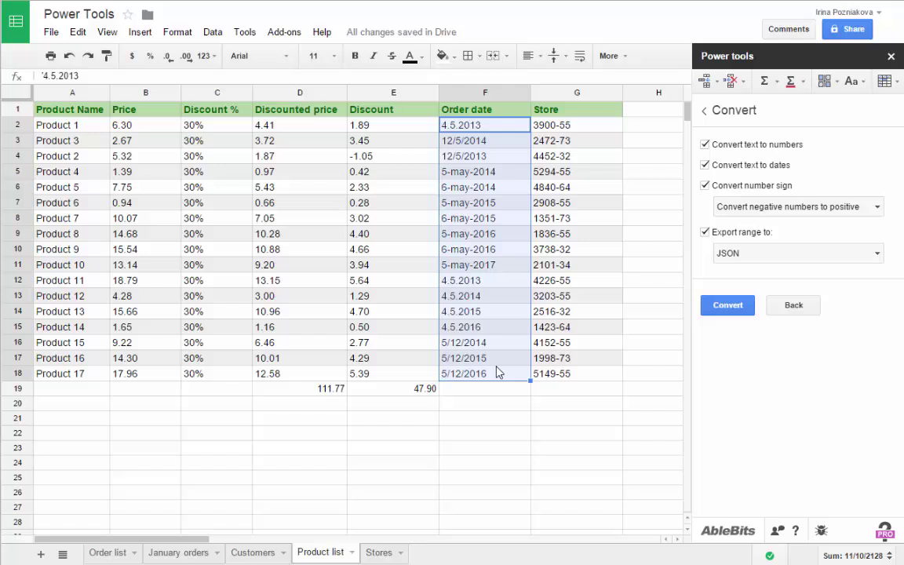
left_click(704, 232)
left_click(705, 185)
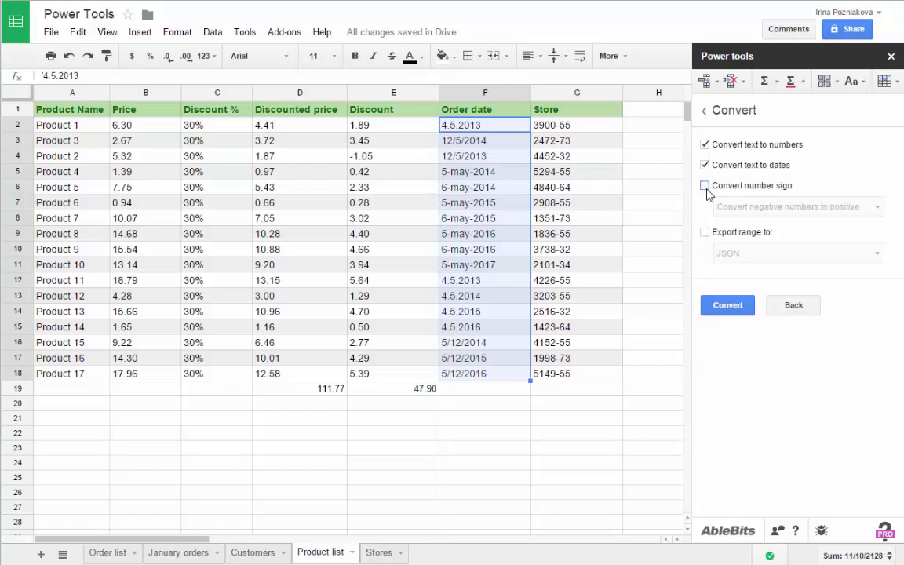
left_click(727, 306)
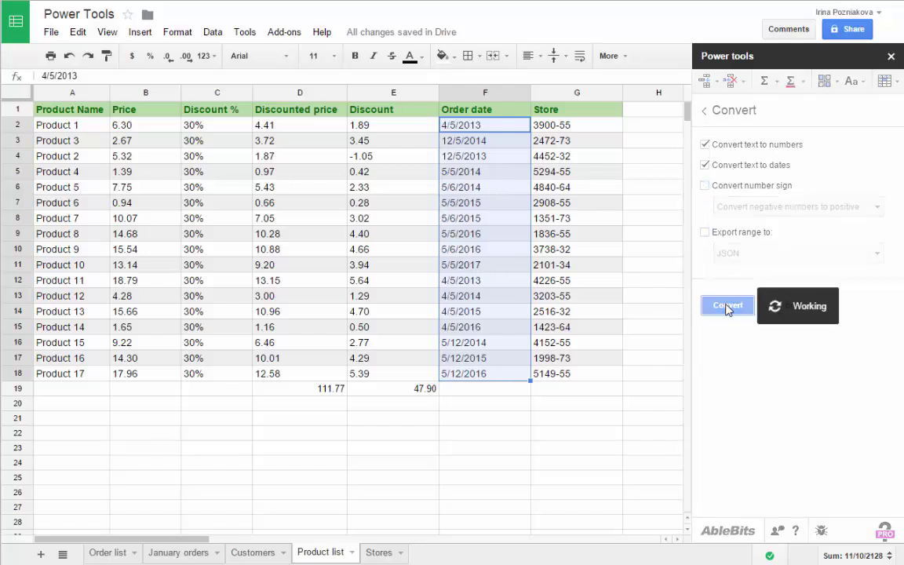
Step: Re-enable the Convert tool's export range and number sign options
left_click(705, 233)
left_click(878, 254)
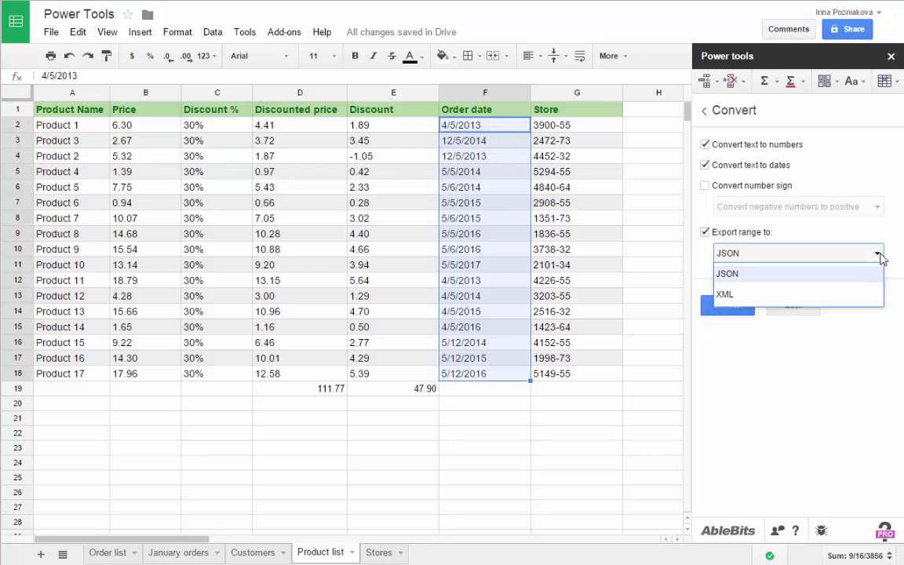
left_click(706, 186)
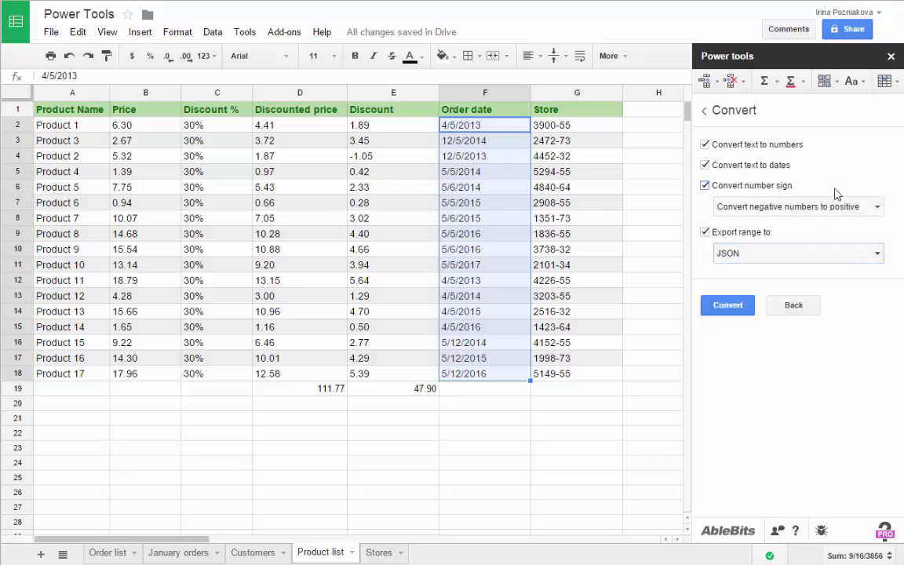
Step: Toggle the Convert number sign option and return to the main tool list
left_click(874, 207)
left_click(873, 207)
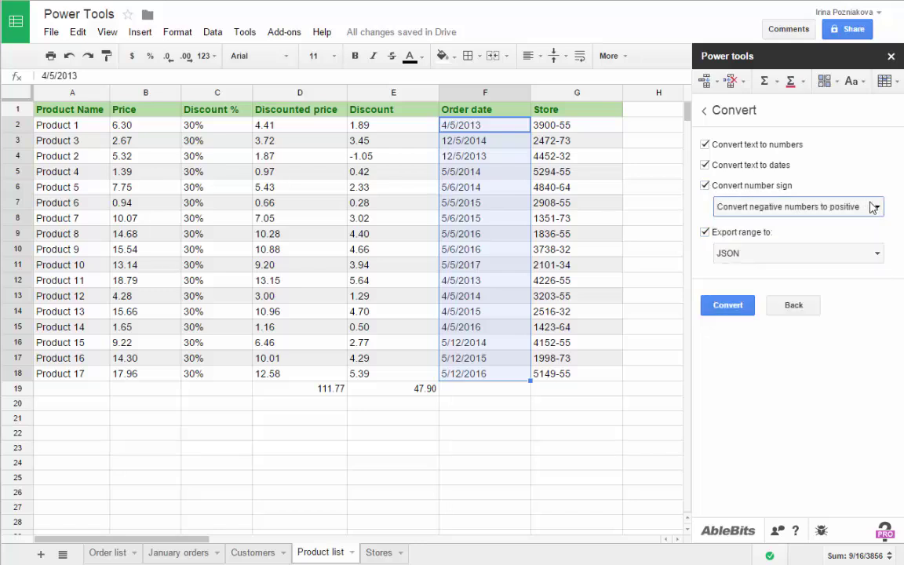
left_click(706, 111)
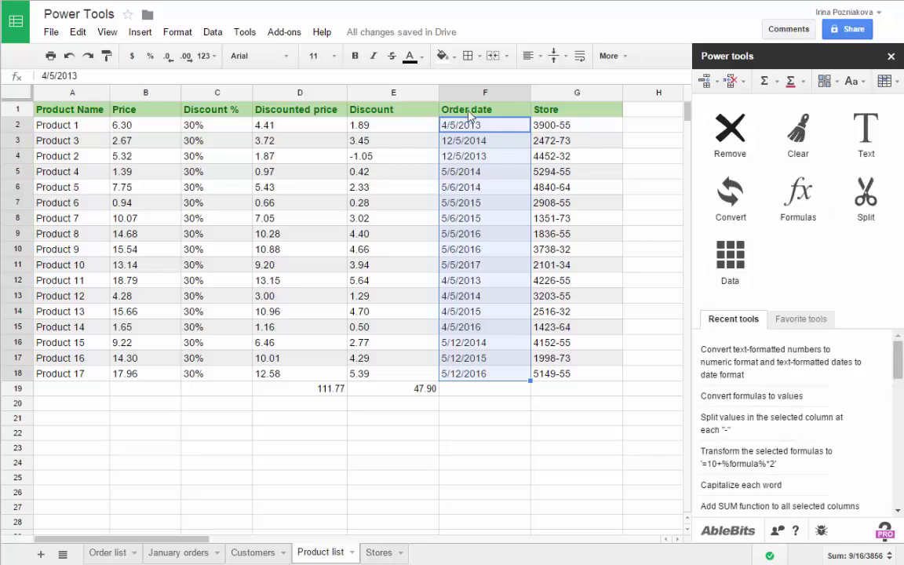
Step: Rewrite the Discount formulas in E2:E11 as 10+%formula%*2 and convert them to values
mouse_move(365, 124)
left_mouse_down()
mouse_move(409, 216)
mouse_move(413, 267)
left_mouse_up()
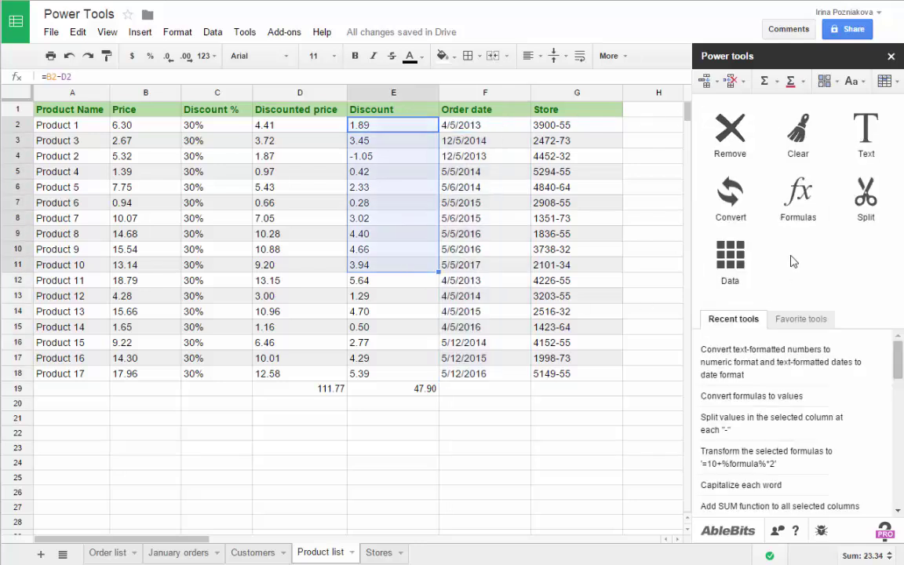
left_click(798, 197)
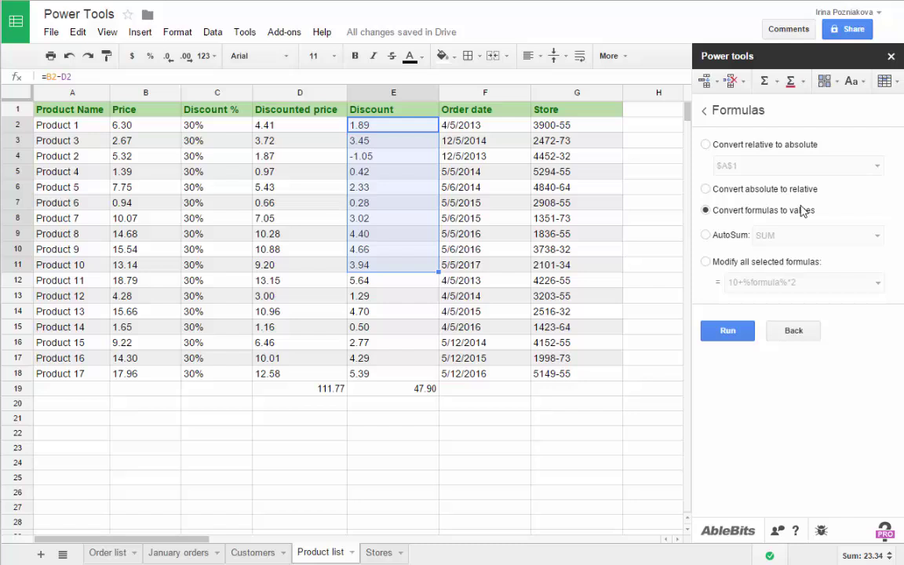
left_click(739, 264)
left_click(810, 277)
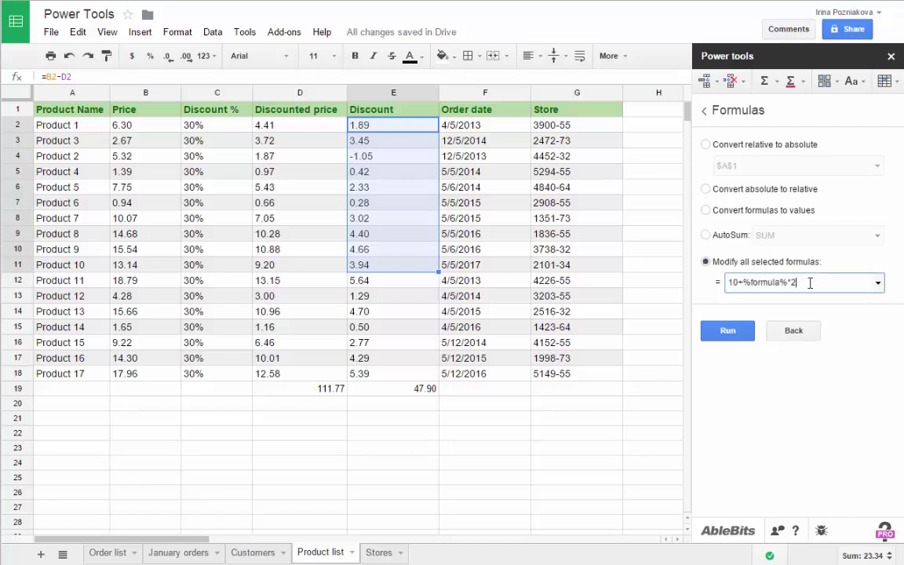
left_click(730, 335)
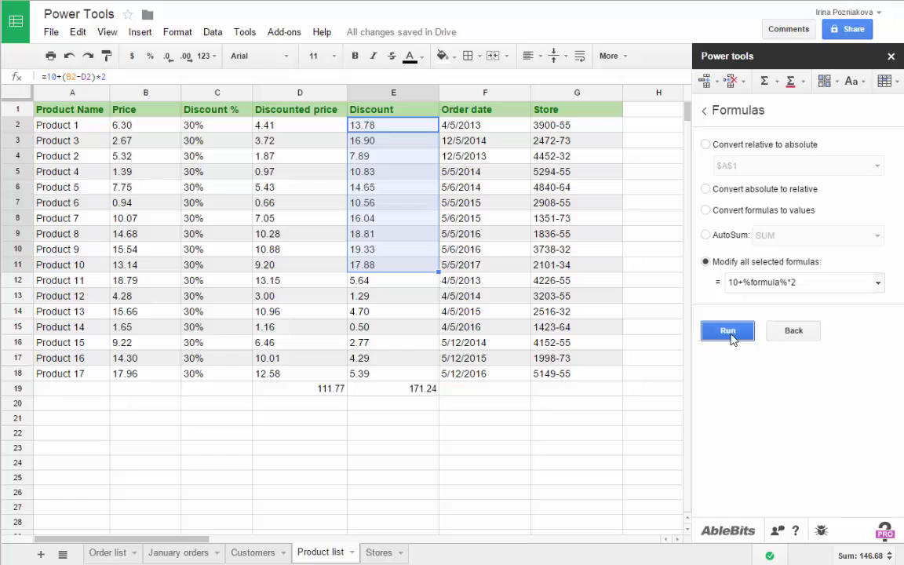
left_click(742, 212)
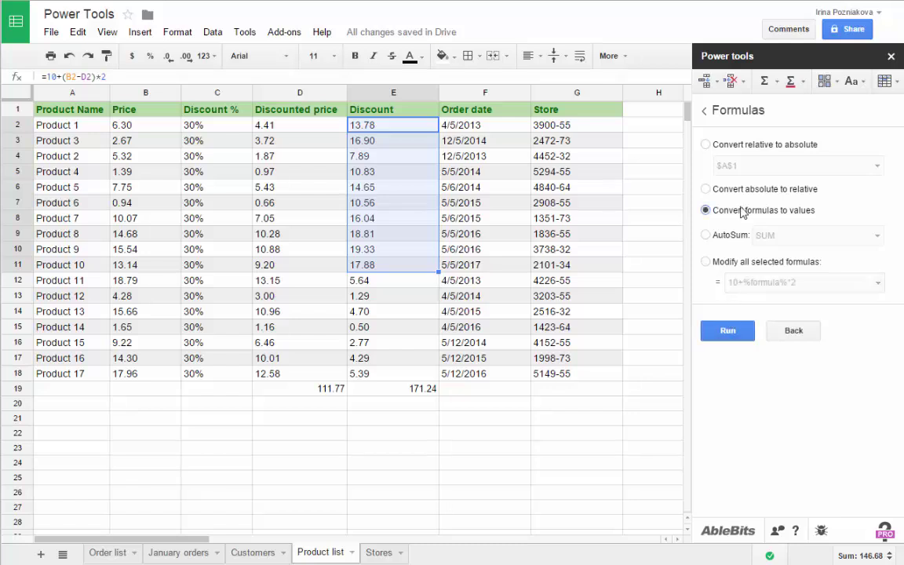
left_click(717, 332)
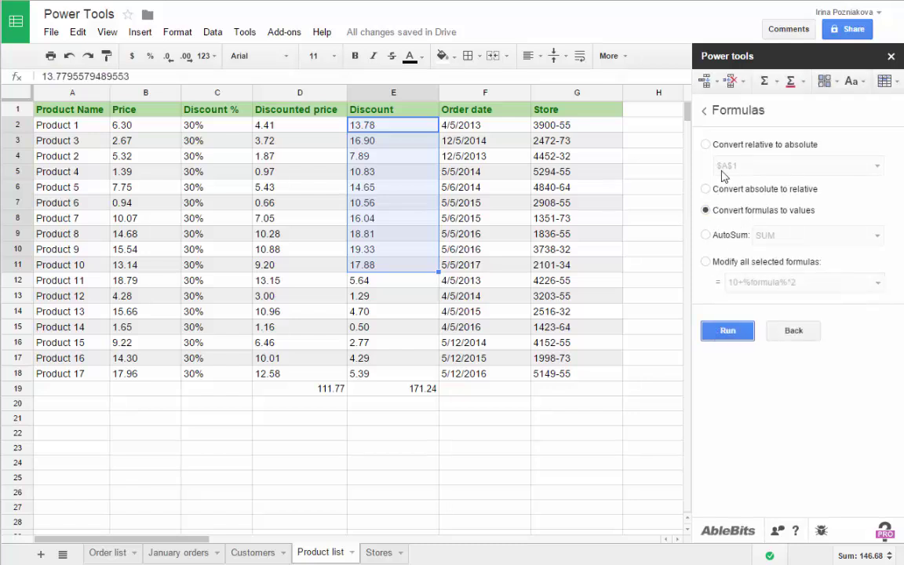
Step: Preview the $A$1 absolute-reference and AutoSum formula options, then return to the tool list
left_click(724, 146)
left_click(877, 166)
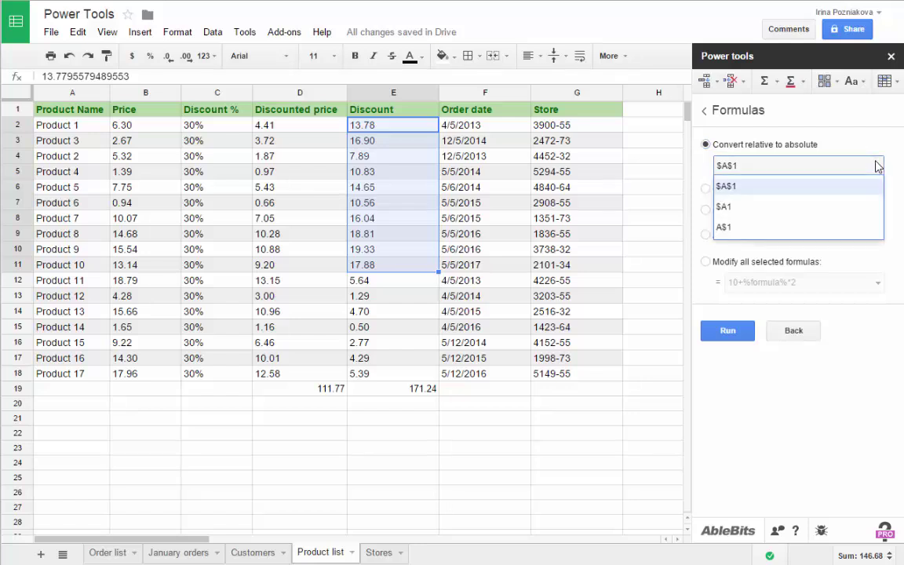
left_click(877, 166)
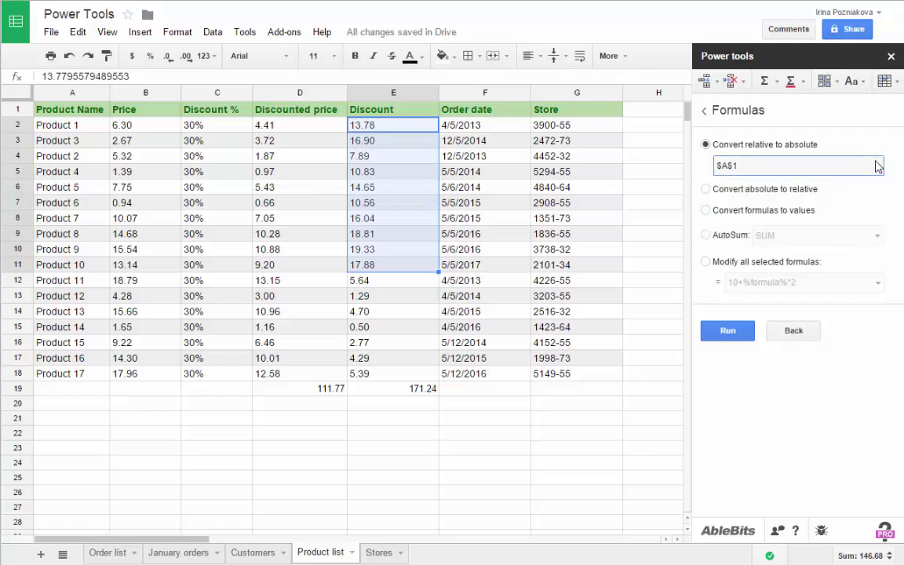
left_click(732, 236)
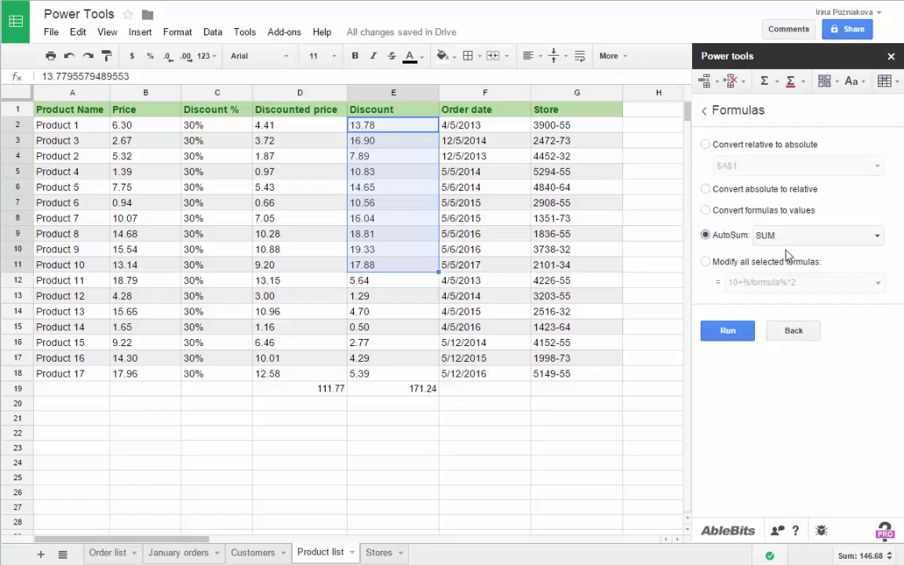
left_click(704, 111)
Step: Split the Store values in G2:G18 at the '-' character, putting parts like 3900 in column H
left_click_drag(553, 127, 565, 373)
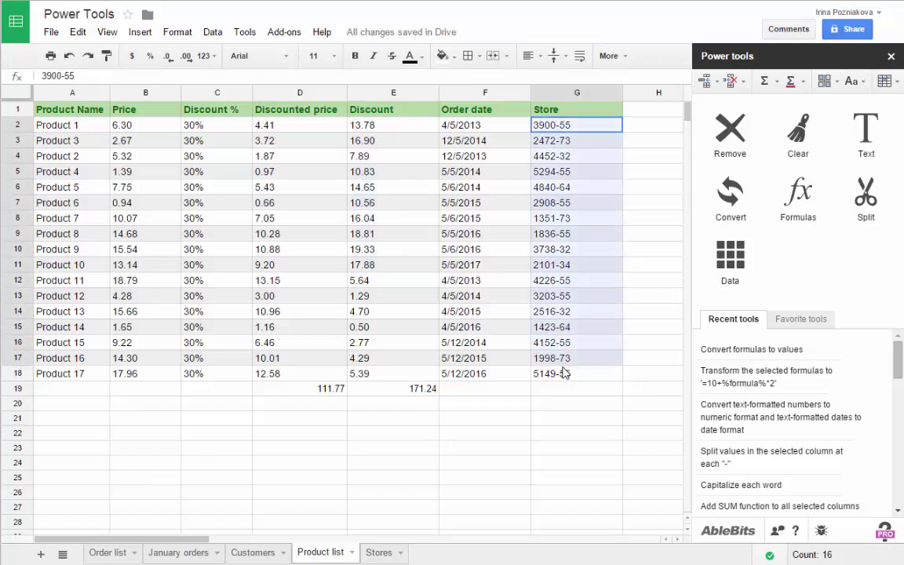
left_click(867, 206)
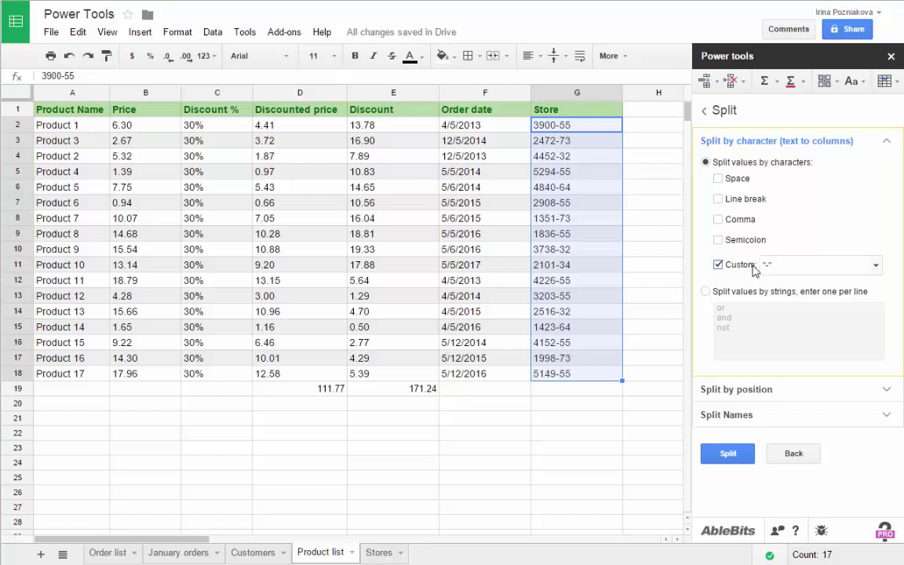
left_click(737, 293)
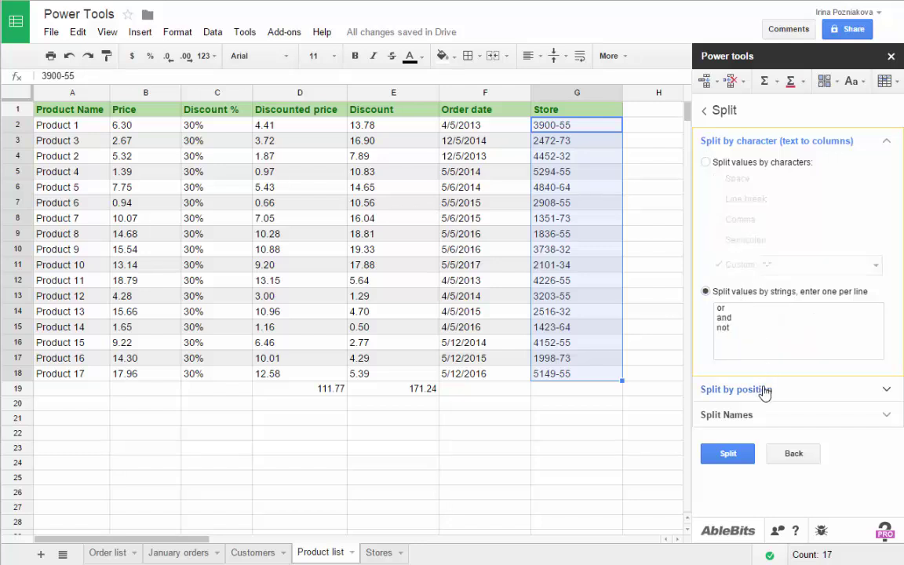
left_click(706, 389)
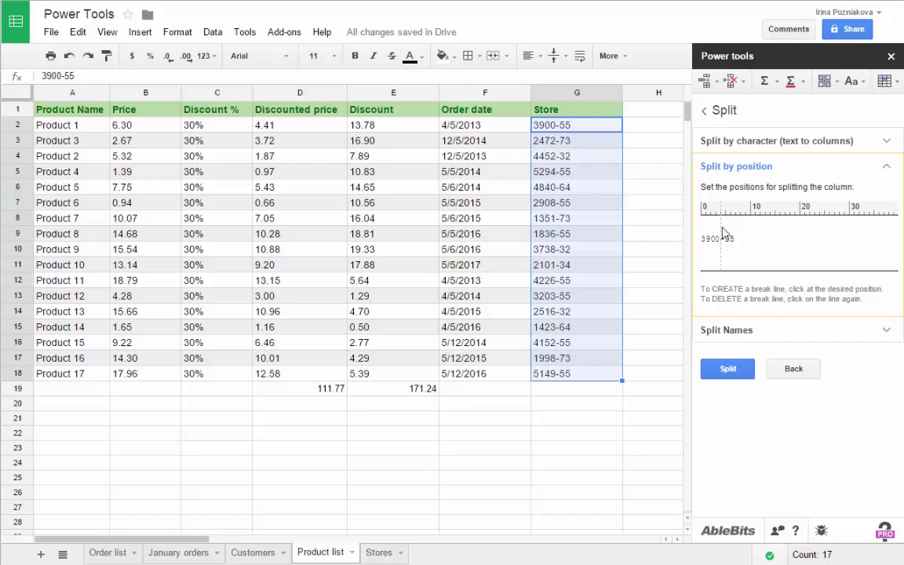
left_click(702, 332)
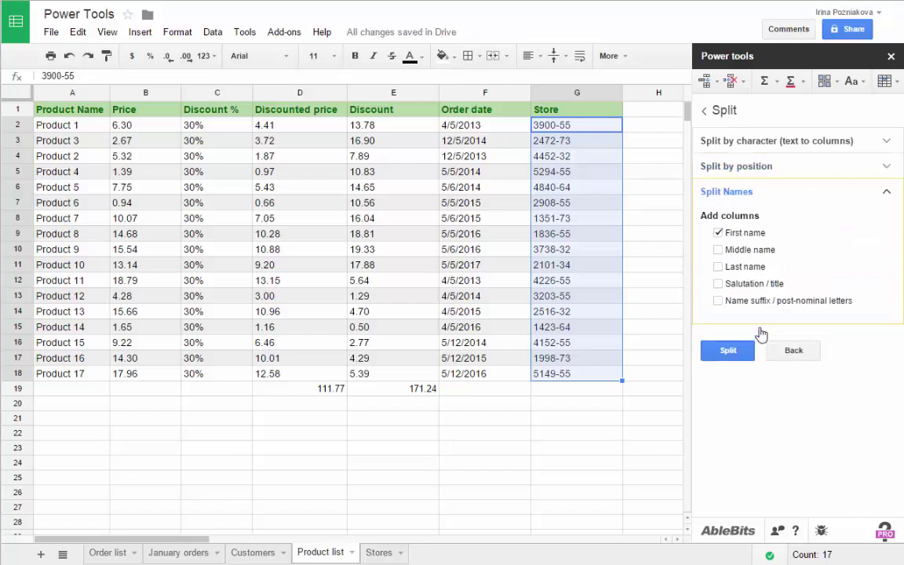
left_click(745, 142)
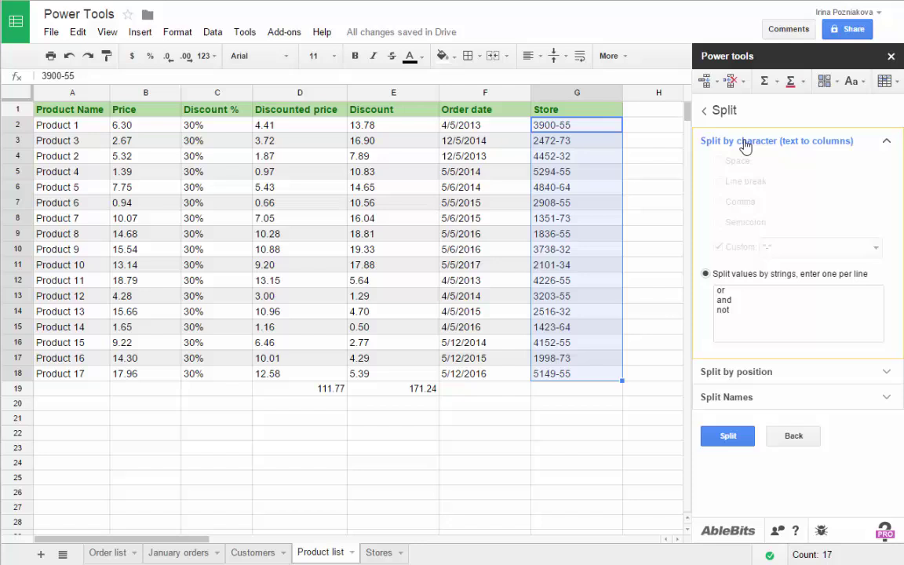
left_click(706, 161)
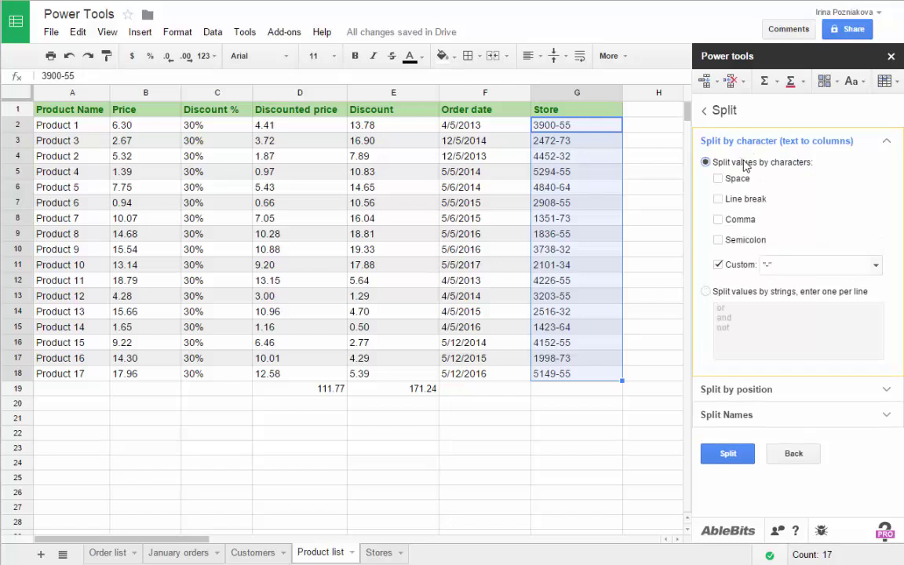
left_click(728, 455)
left_click(705, 112)
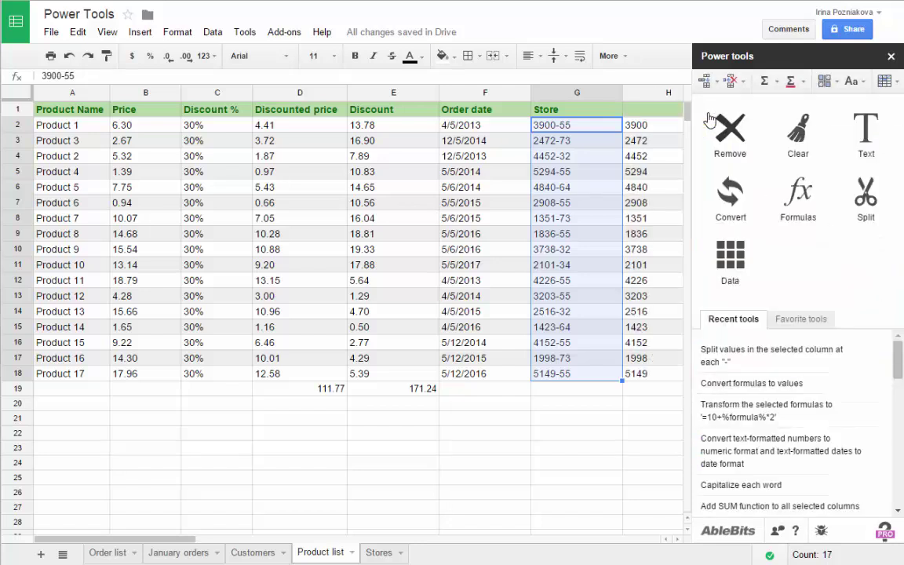
left_click(733, 259)
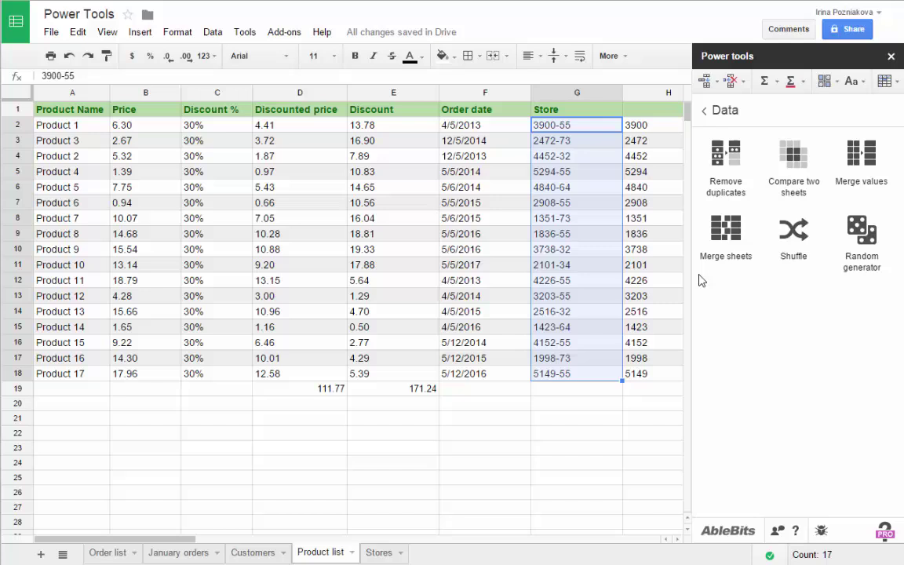
left_click(863, 157)
left_click(879, 165)
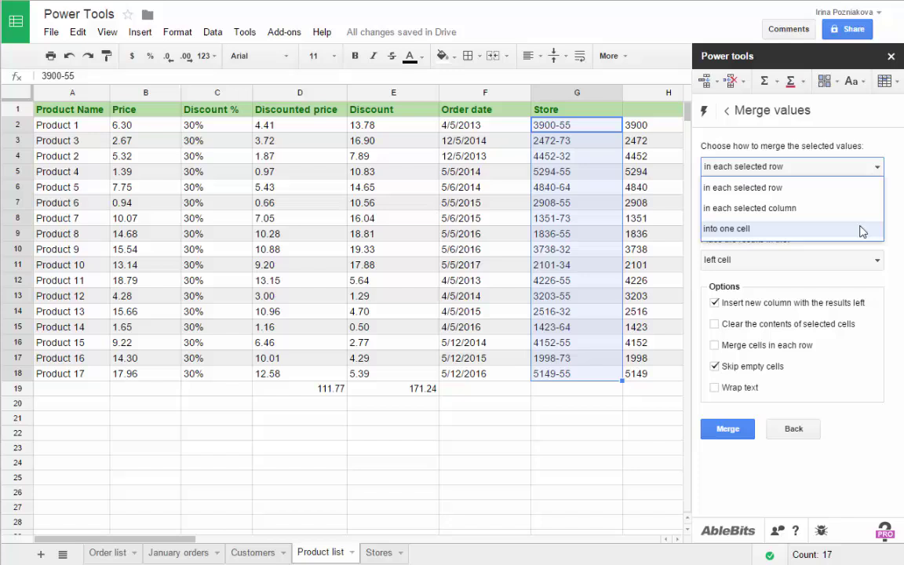
left_click(878, 257)
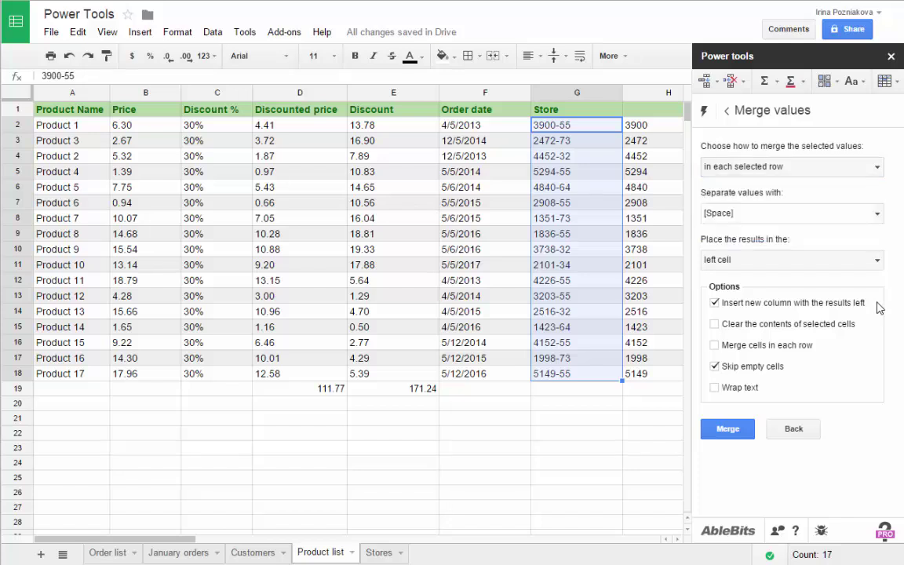
left_click(732, 116)
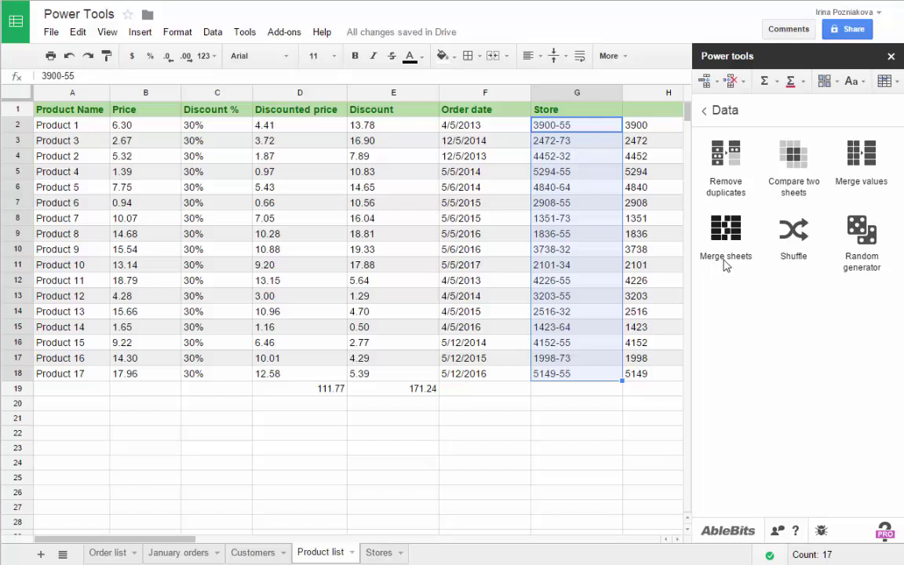
left_click(863, 233)
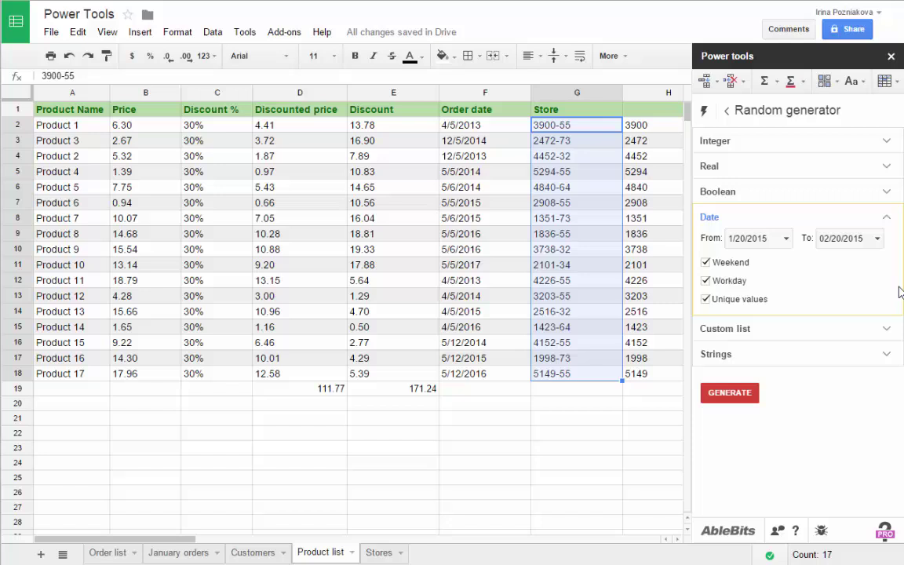
left_click(894, 330)
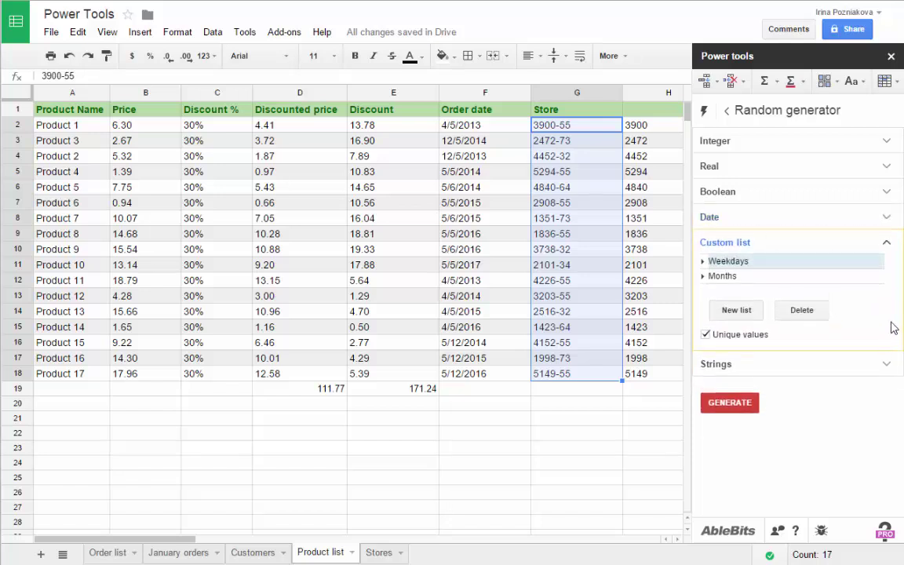
left_click(727, 110)
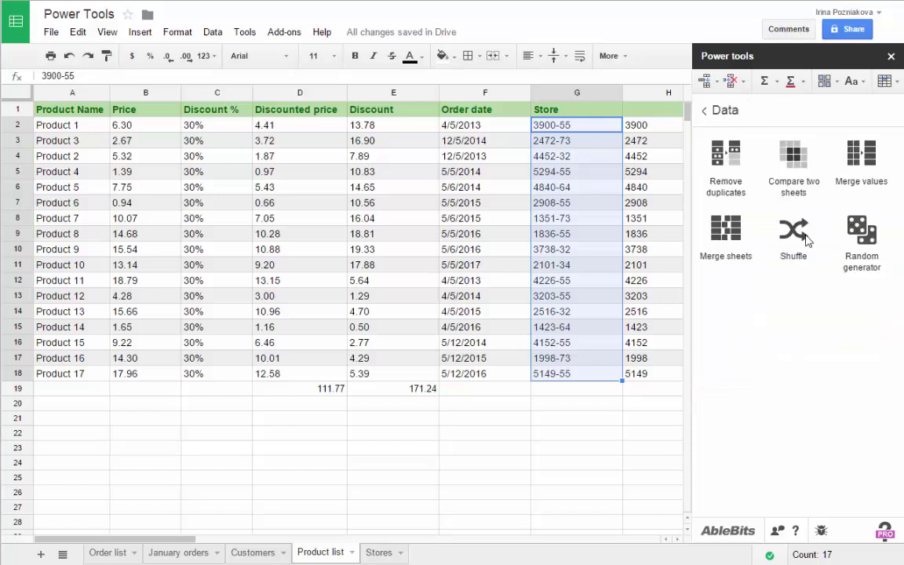
left_click(808, 240)
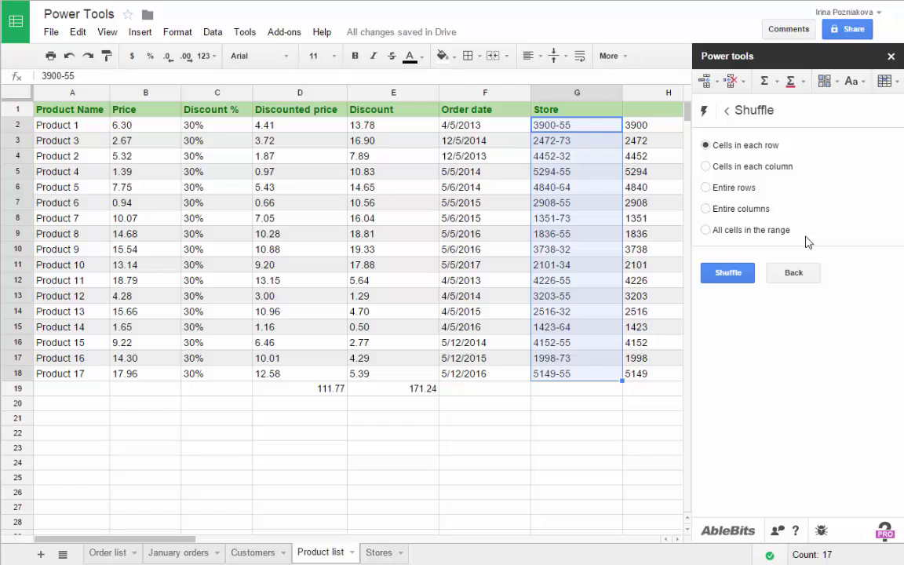
left_click(702, 111)
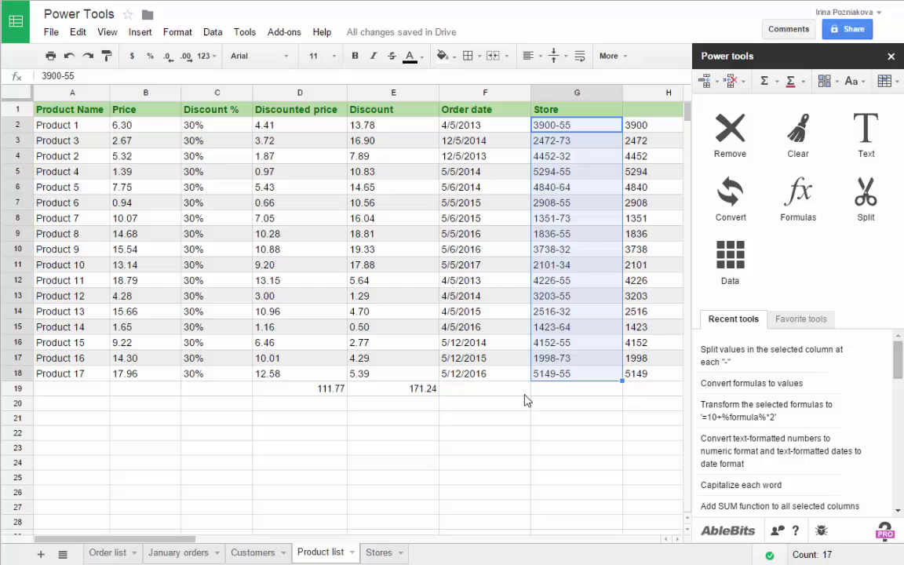
Step: Convert totals D19:E19 to values 111.771123 and 171.241011, then show the Favorite tools list
left_click_drag(424, 390, 328, 388)
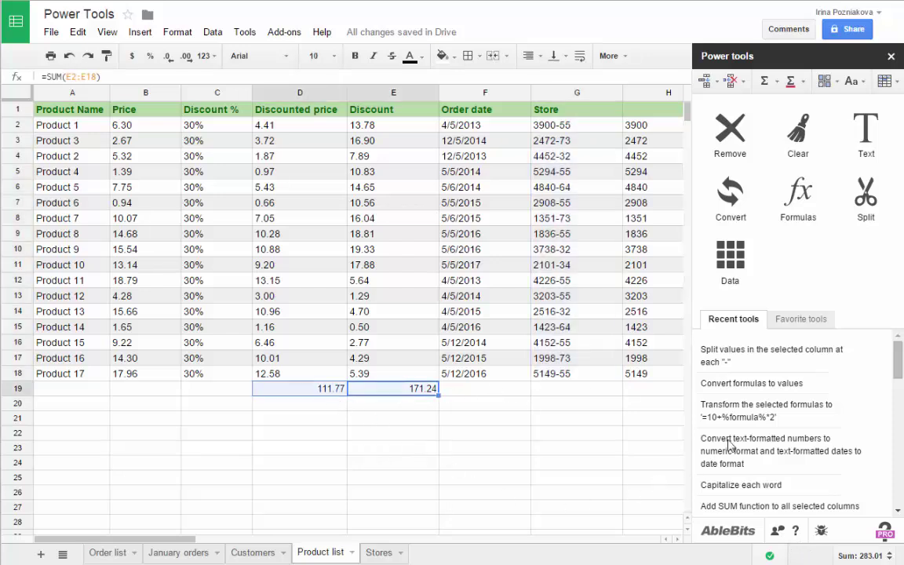
left_click(794, 388)
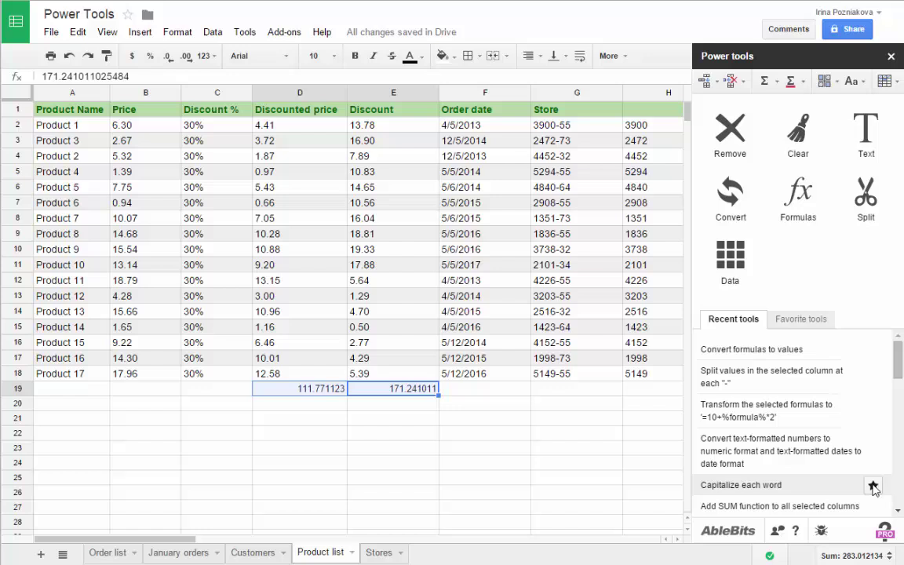
left_click(803, 319)
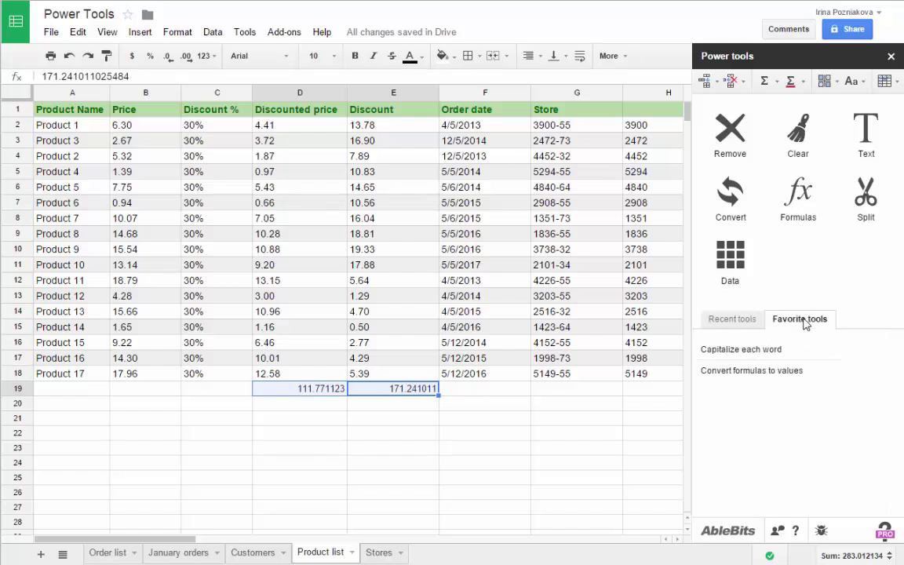